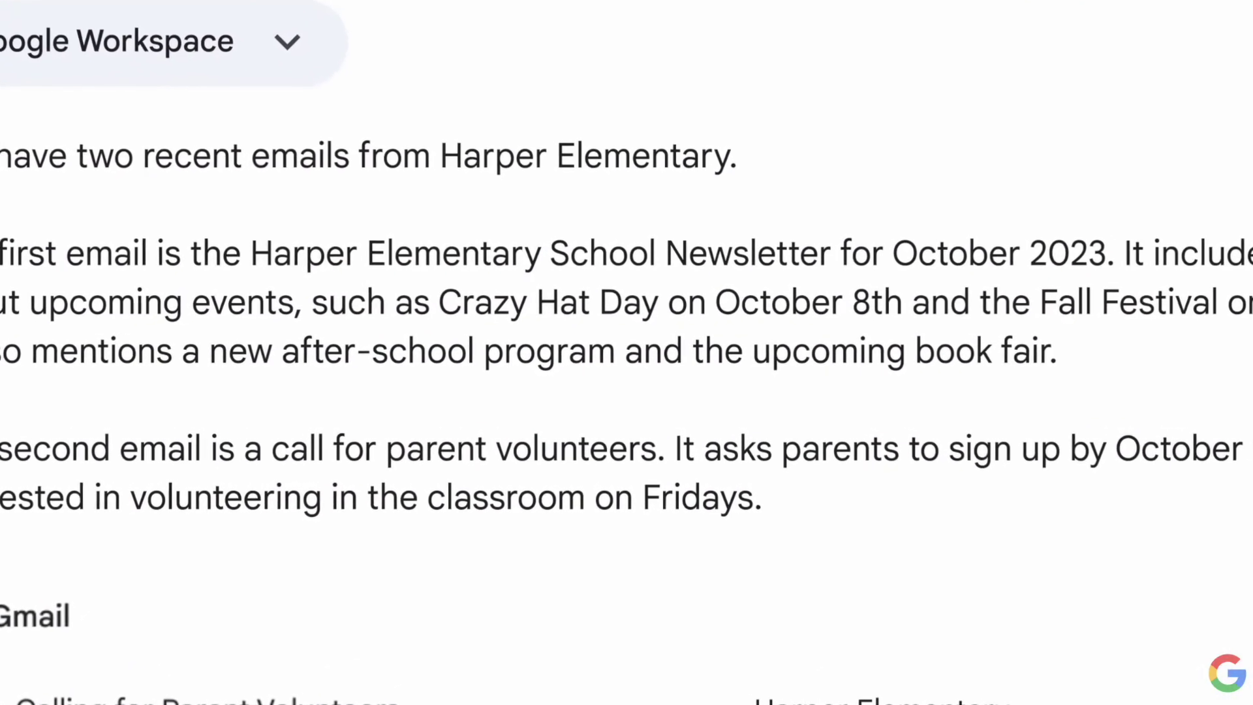
- Ask Bard for inspiration for making a crazy hat at home for a 6th grader
type("give me inspiration for making a crazy hat at home for a 6th grader")
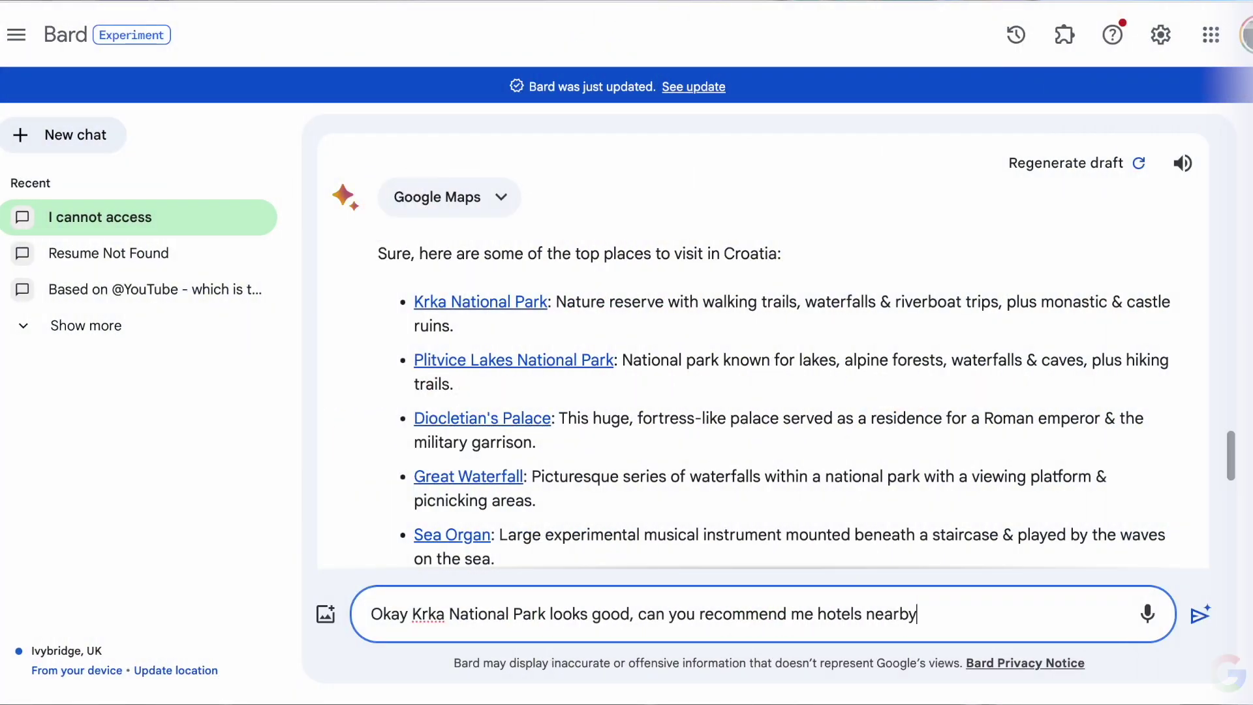
type("@go")
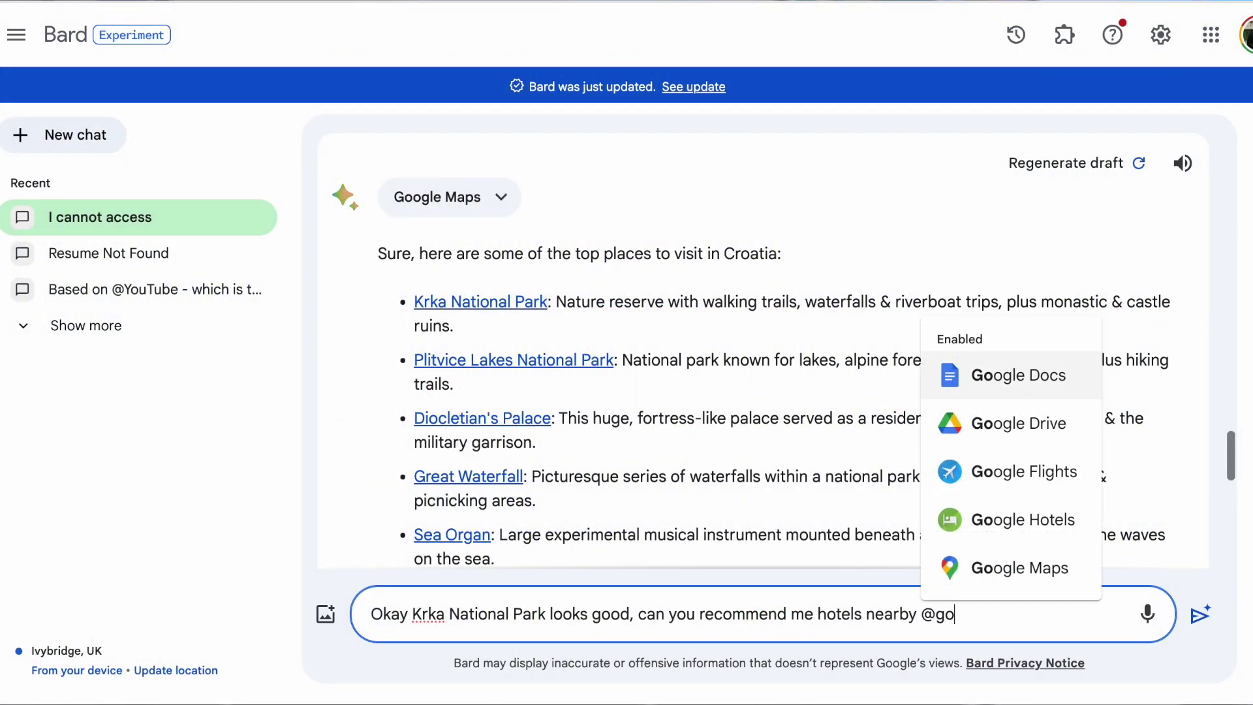
type("gl")
key("Return")
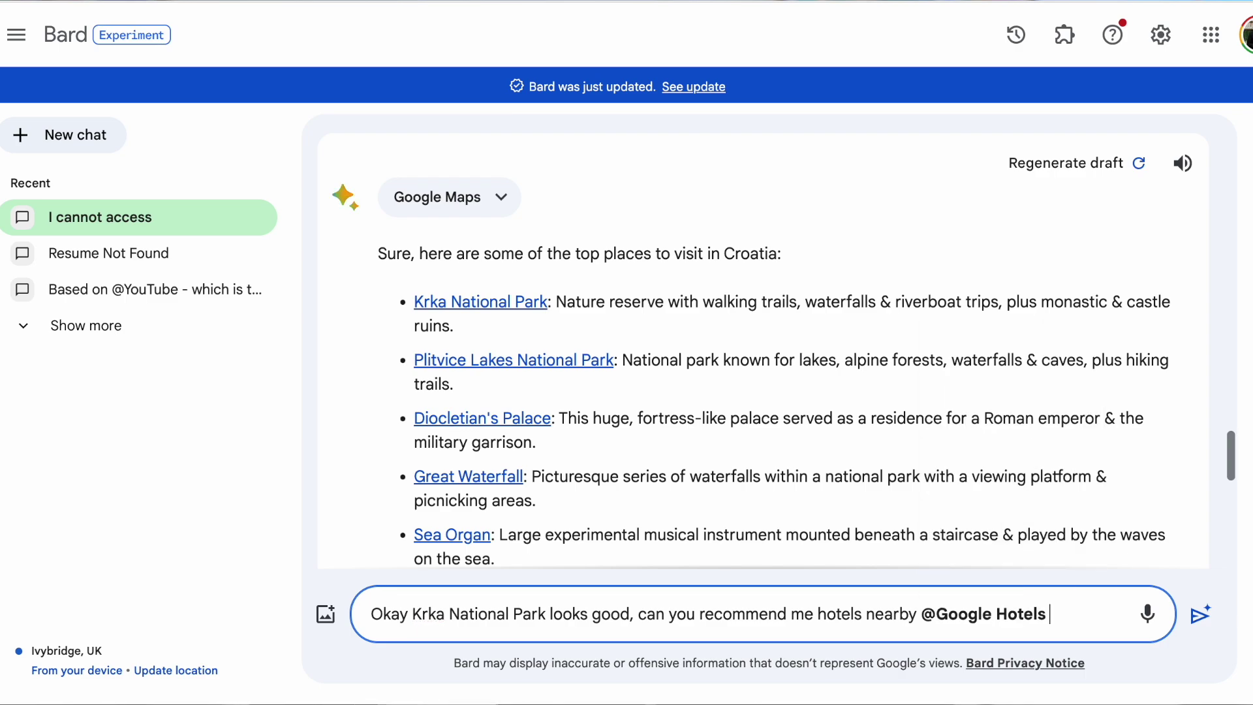
key("Return")
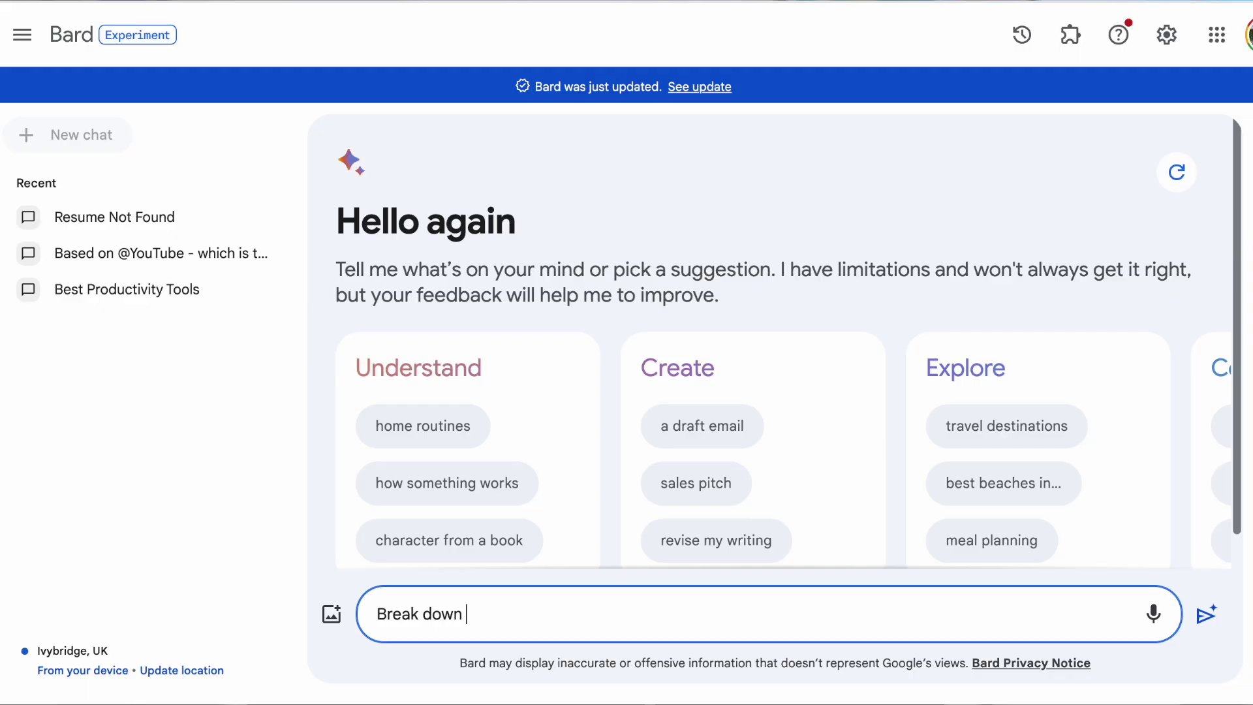
- Tag Google Docs in a new prompt and scroll through the hotel cards
type("@Go")
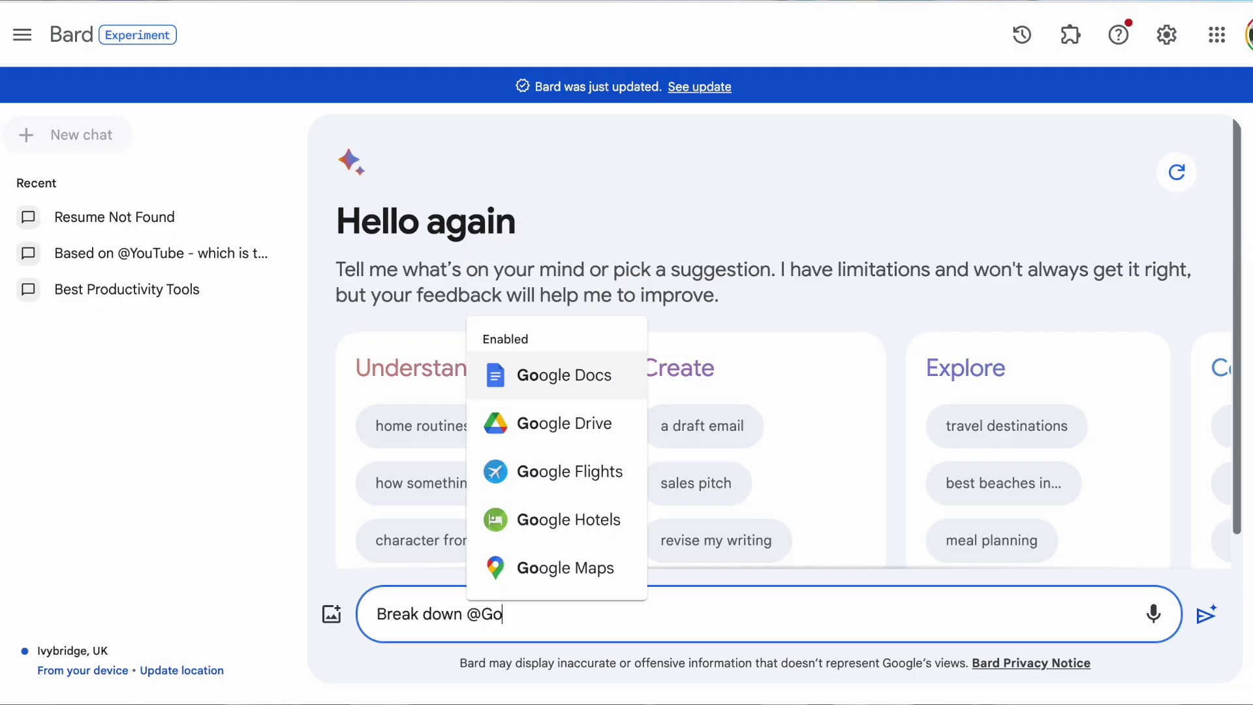
type("ogle")
key("Return")
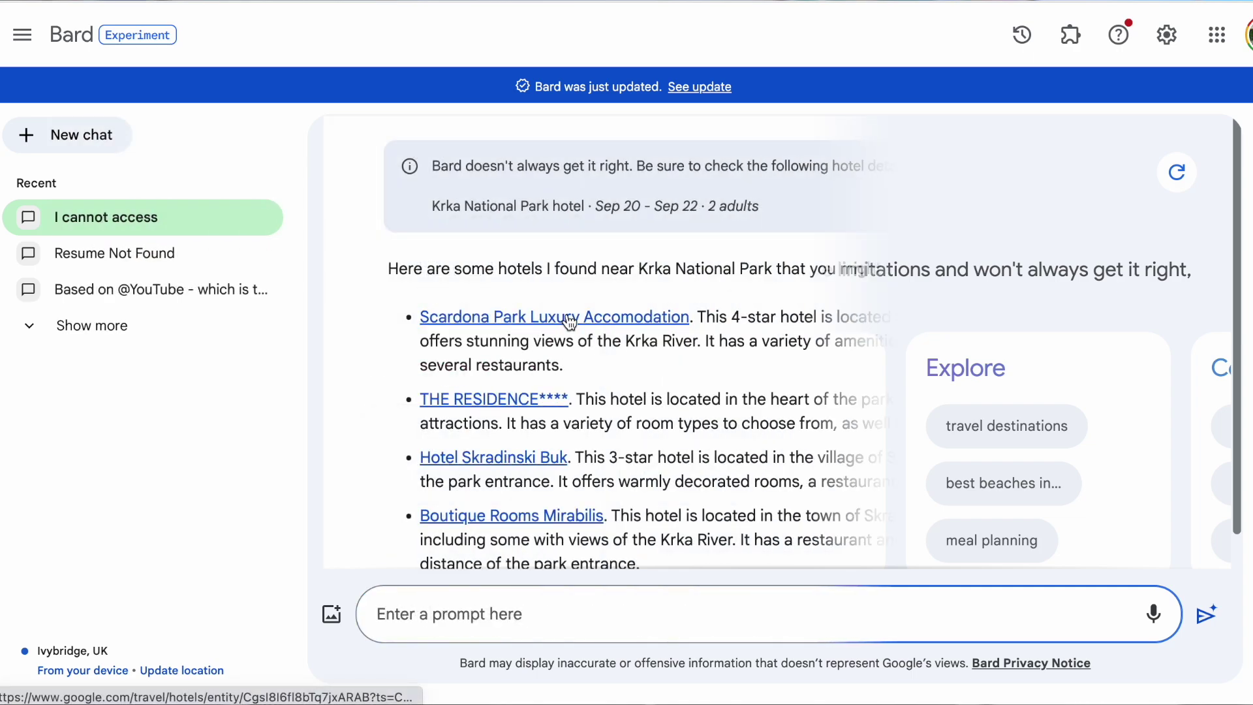
scroll(567, 321, "down", 5)
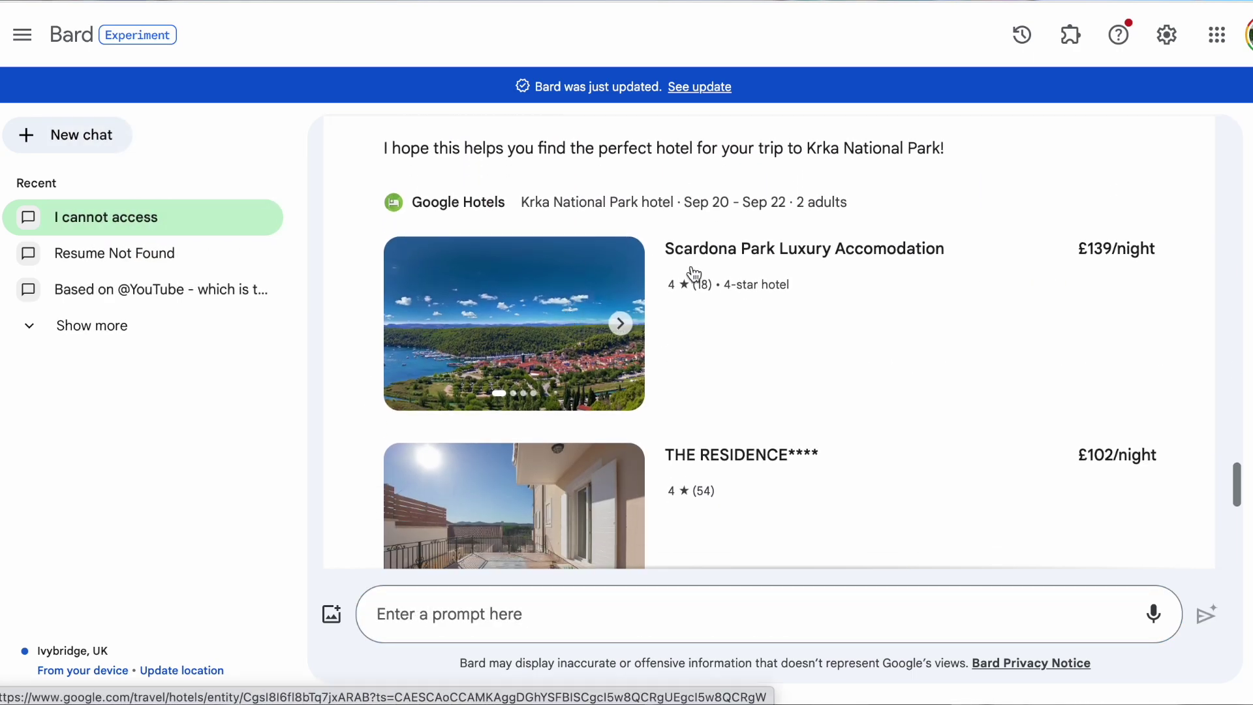
scroll(651, 318, "down", 6)
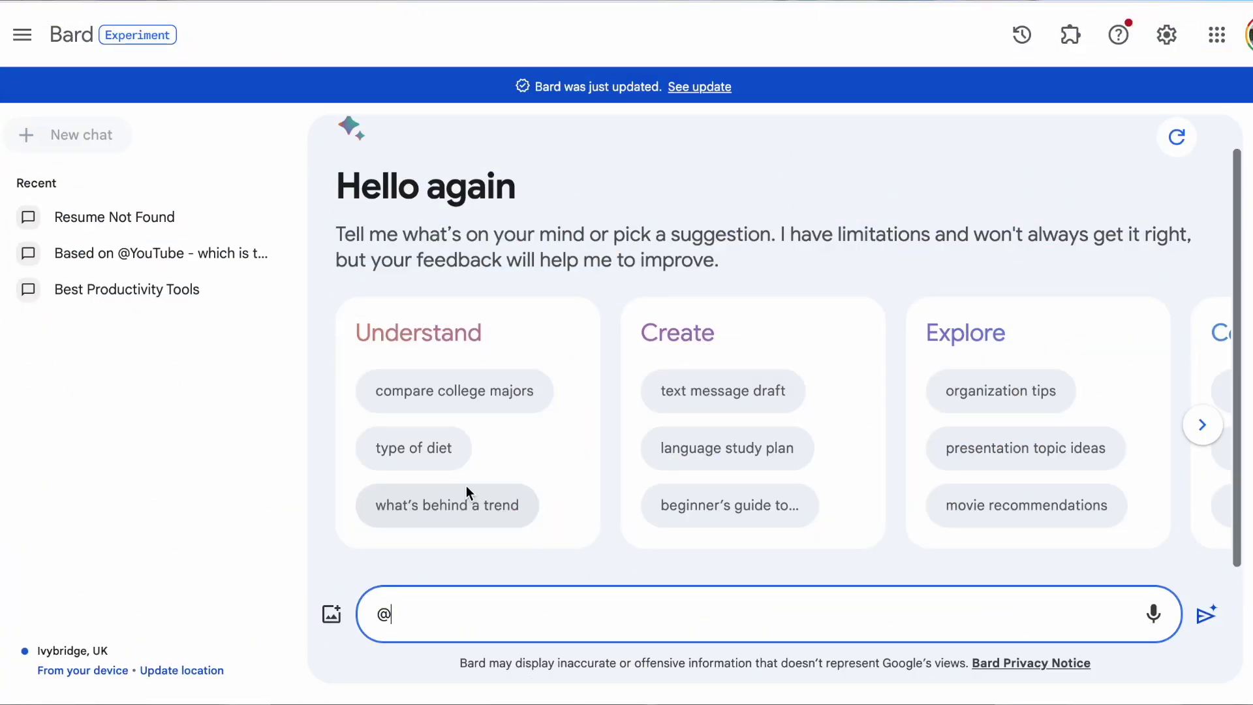
key("BackSpace")
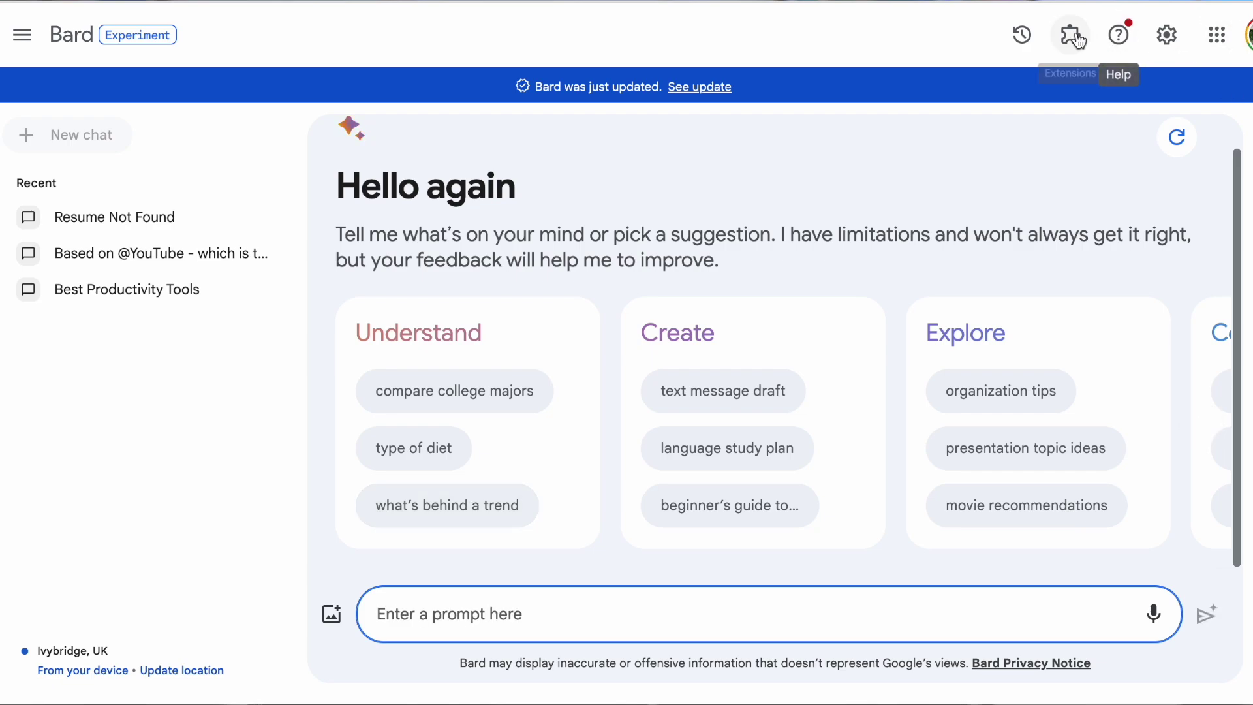
left_click(1052, 47)
scroll(672, 406, "down", 7)
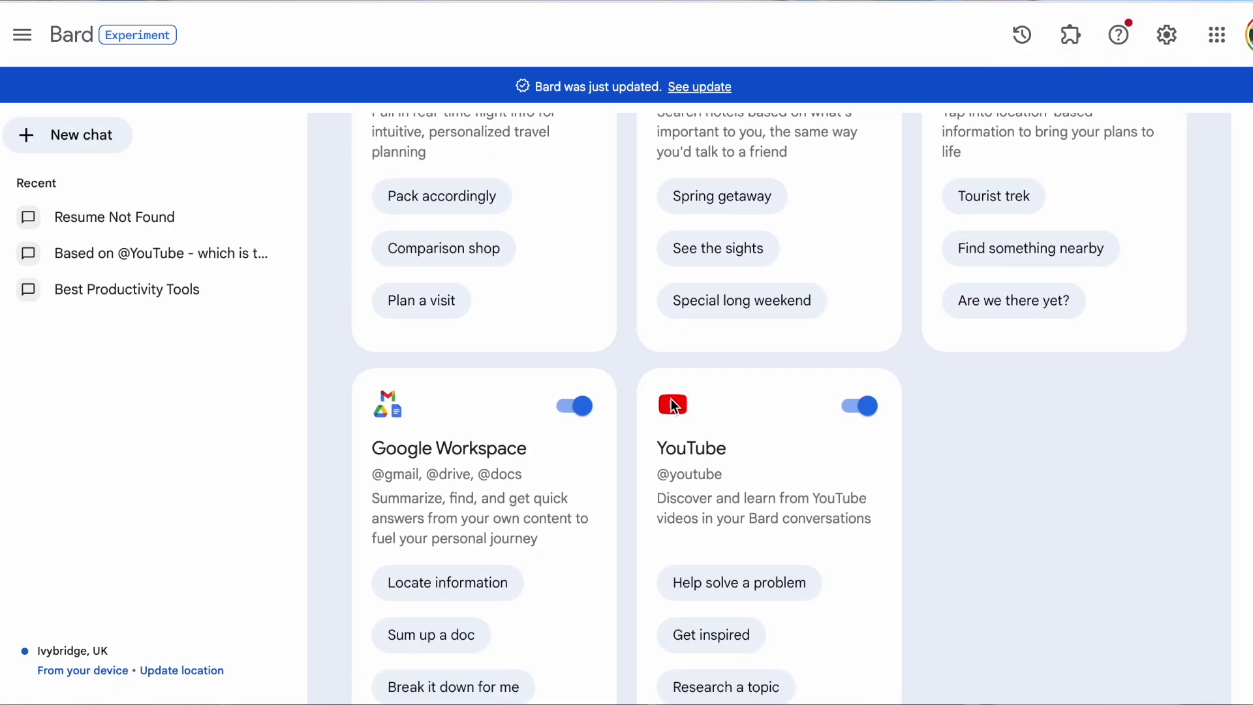
scroll(657, 404, "down", 3)
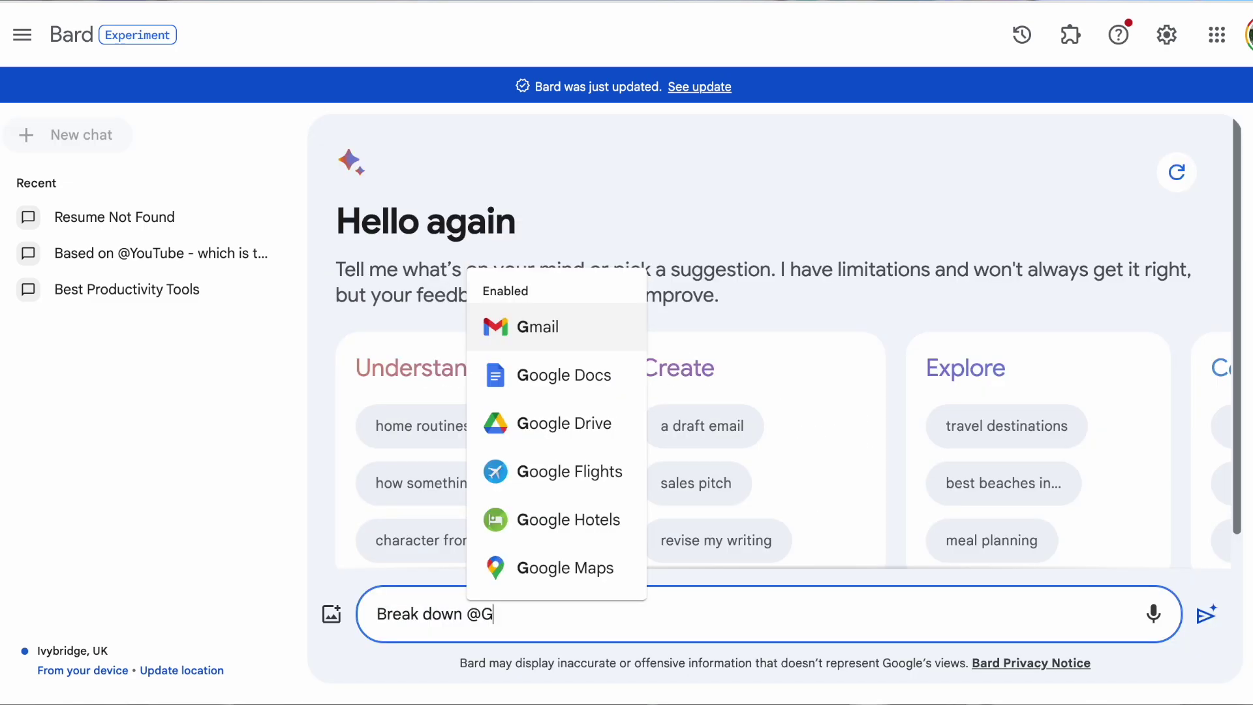
type("oogle")
key("Return")
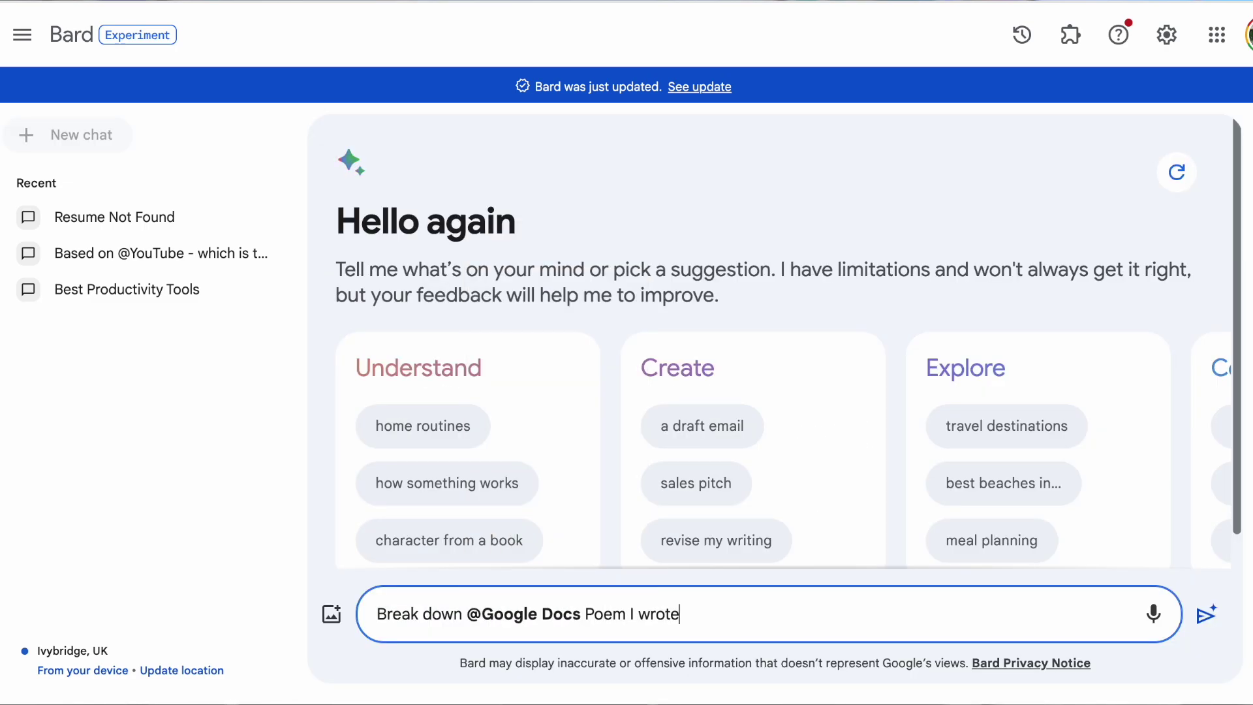
key("Return")
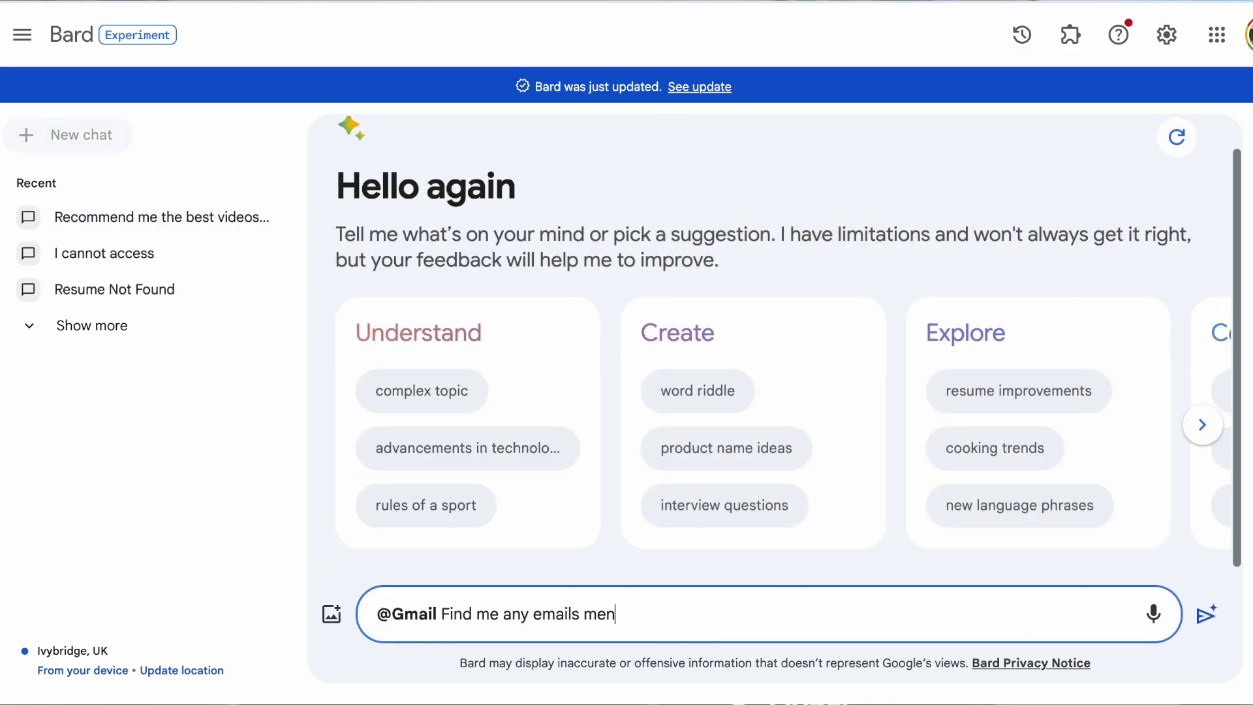
type("ob")
key("Return")
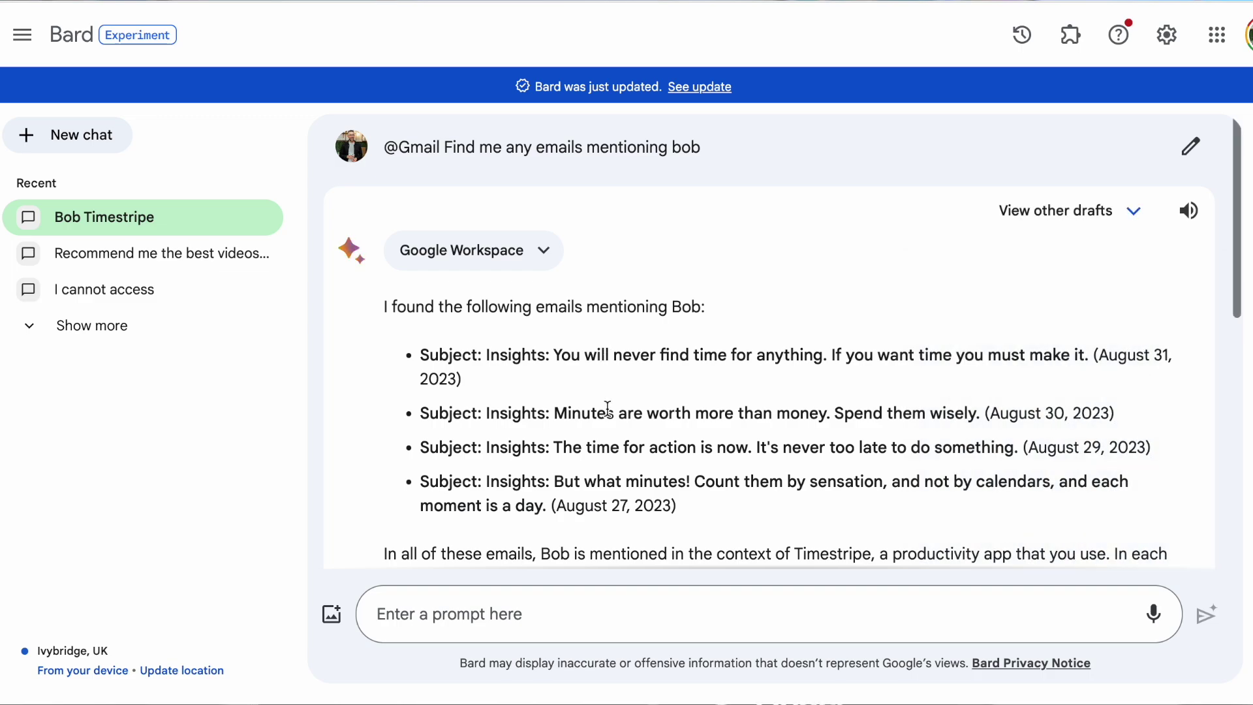
scroll(606, 408, "down", 7)
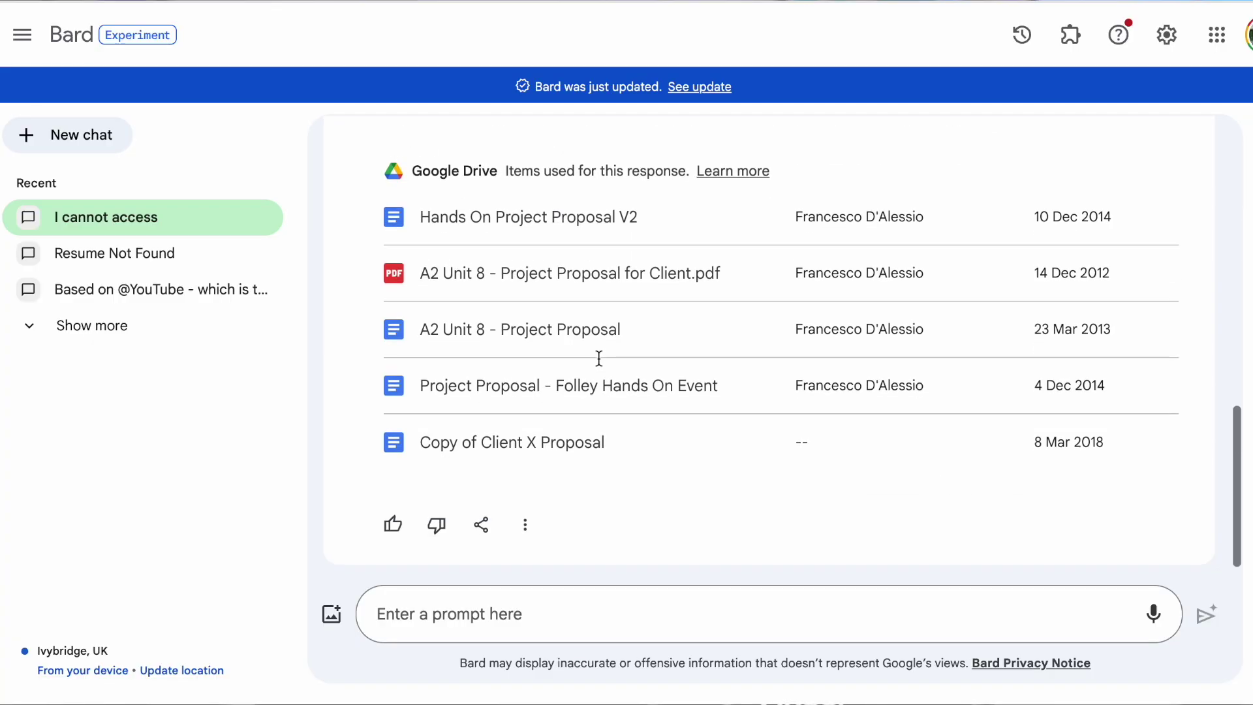
scroll(600, 362, "down", 5)
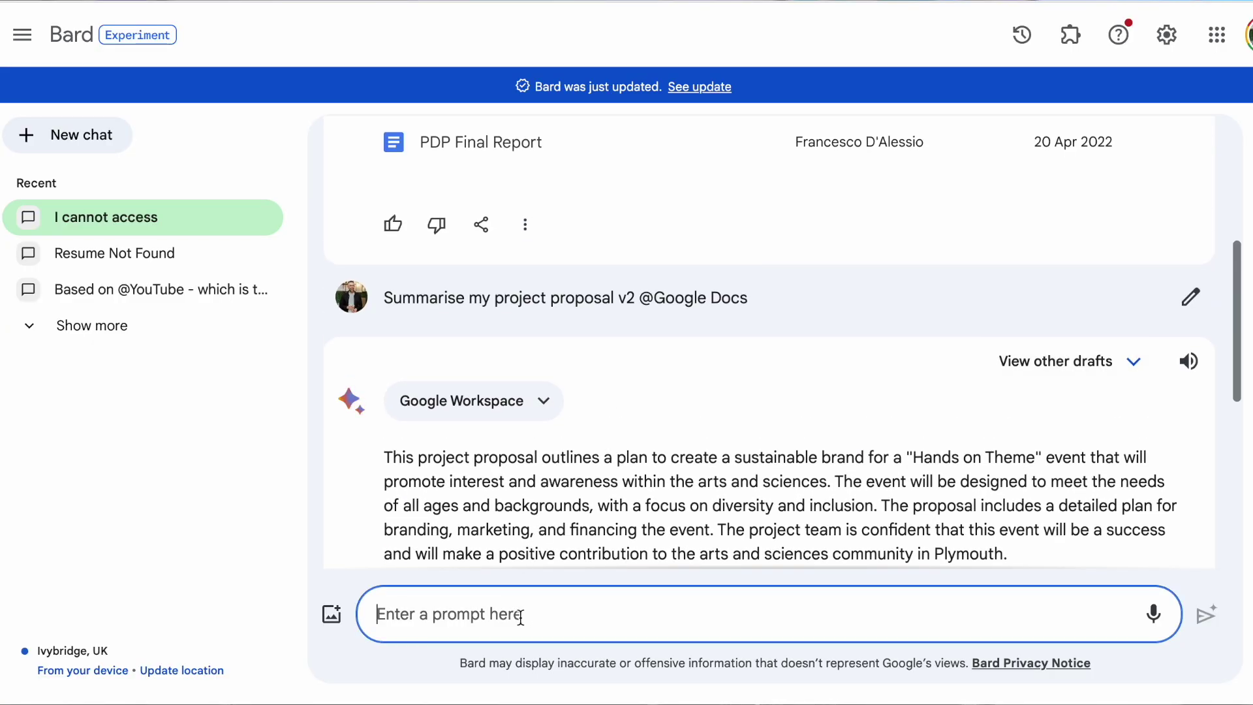
type("Write a summary document forA2 unit 8 ")
type("document @gool")
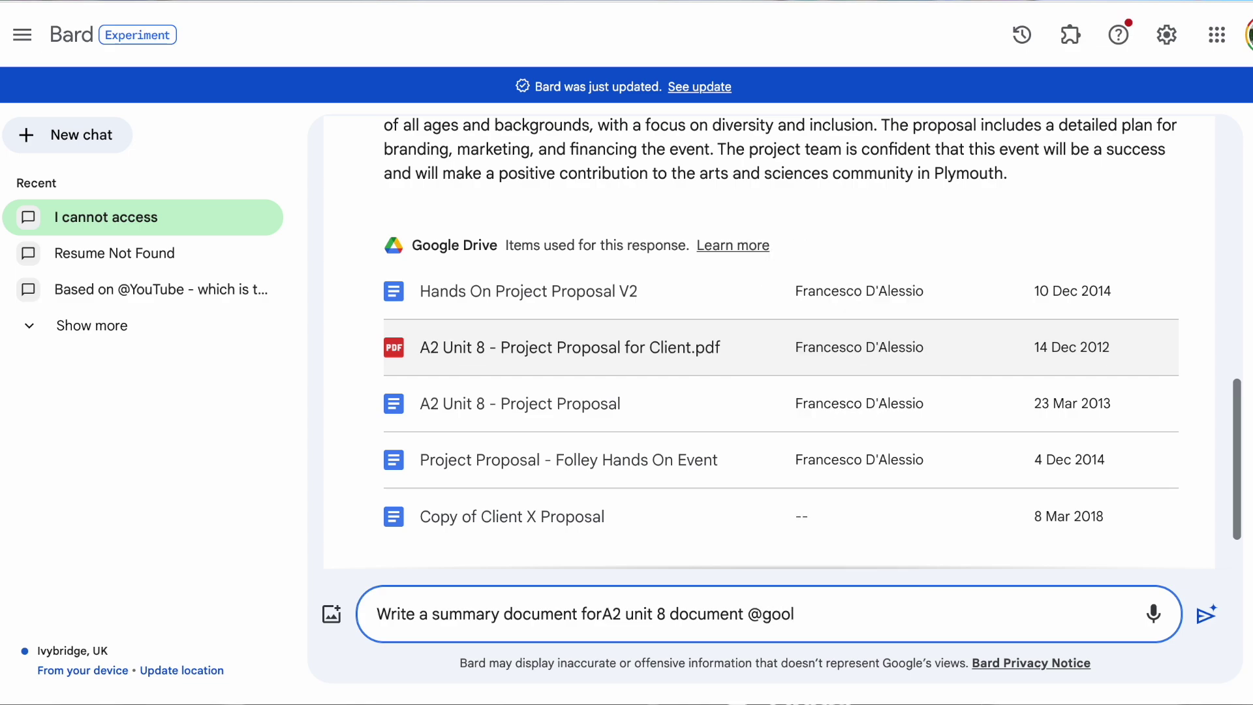
key("Return")
key("Return")
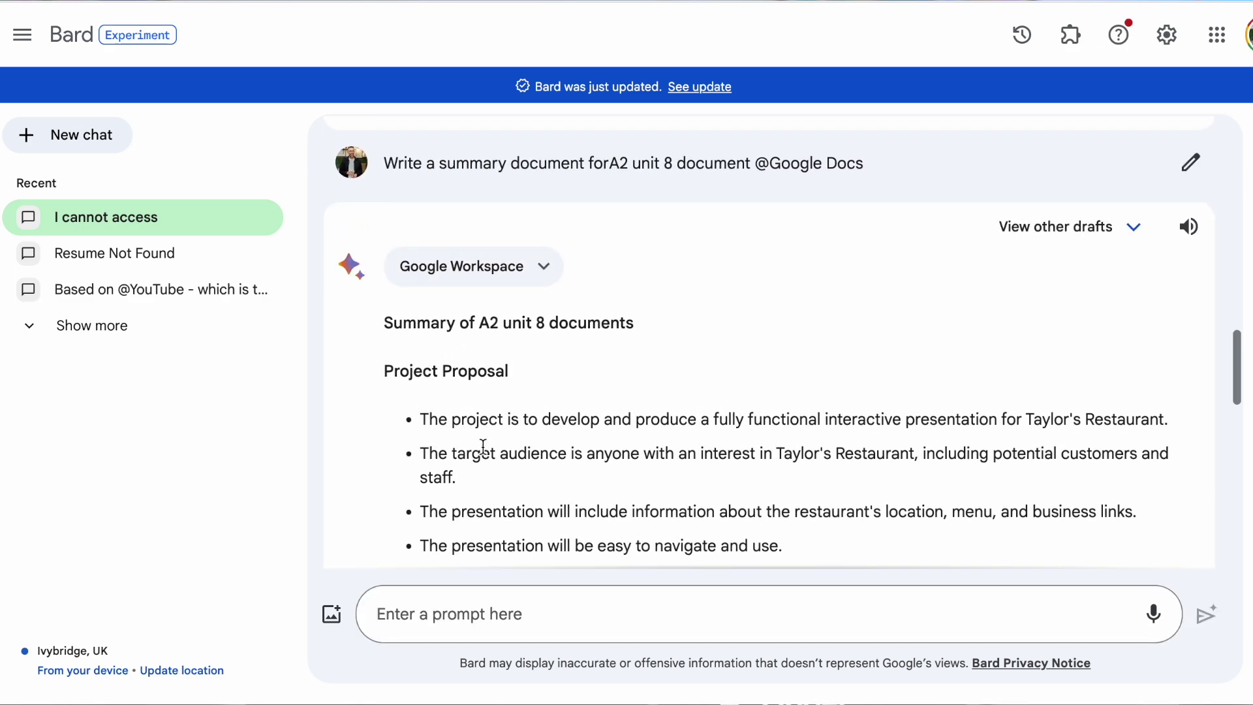
scroll(489, 453, "down", 9)
scroll(490, 453, "down", 3)
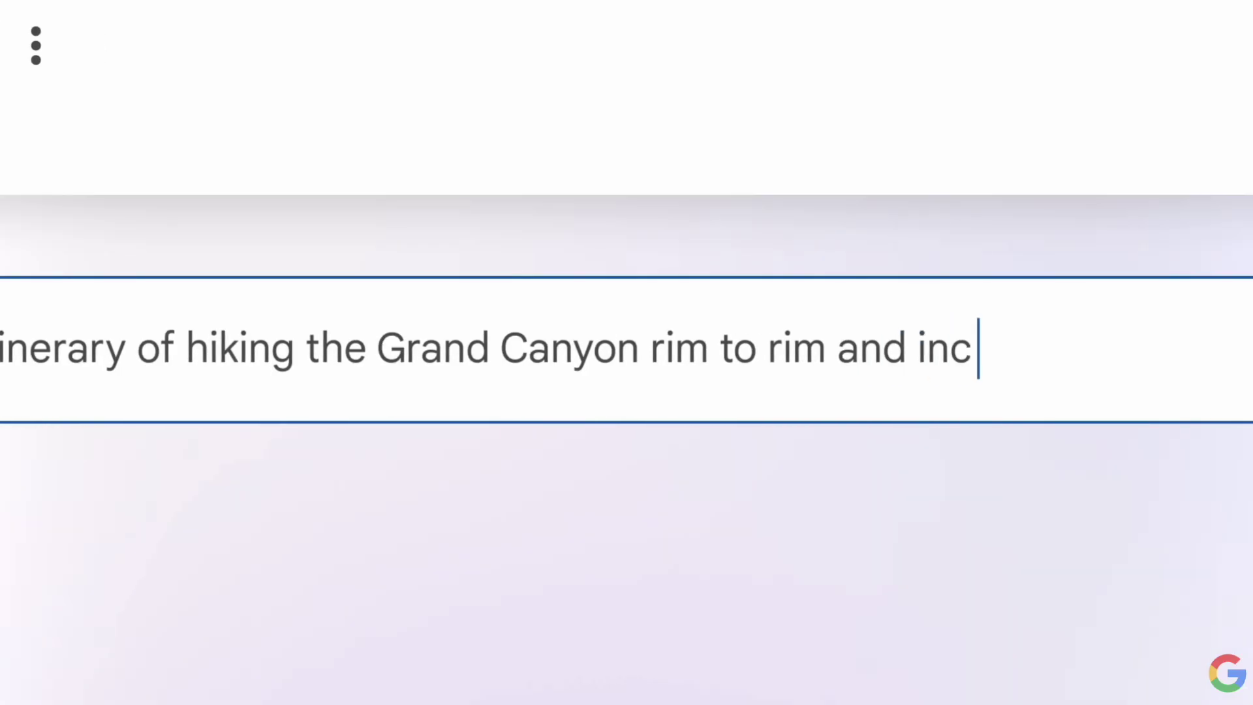
type("lude a suggested packing list")
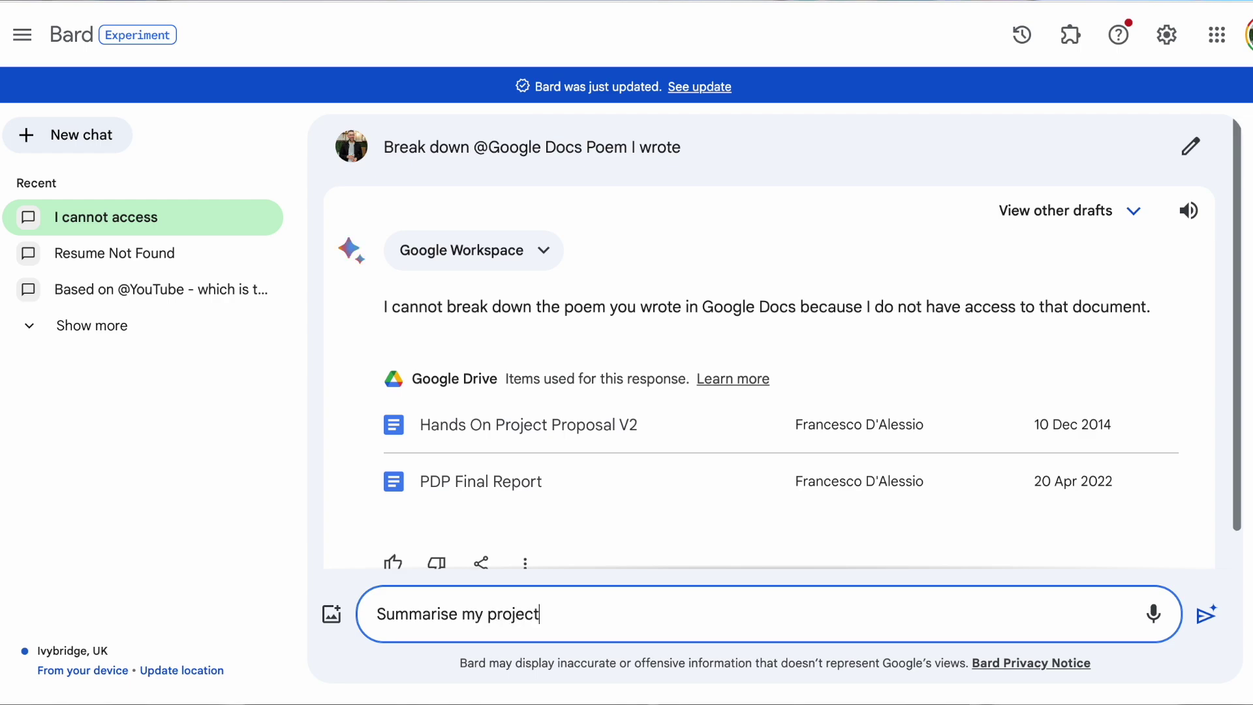
- Request Phoenix flights and hotels near the Grand Canyon National Park entrance
type("p")
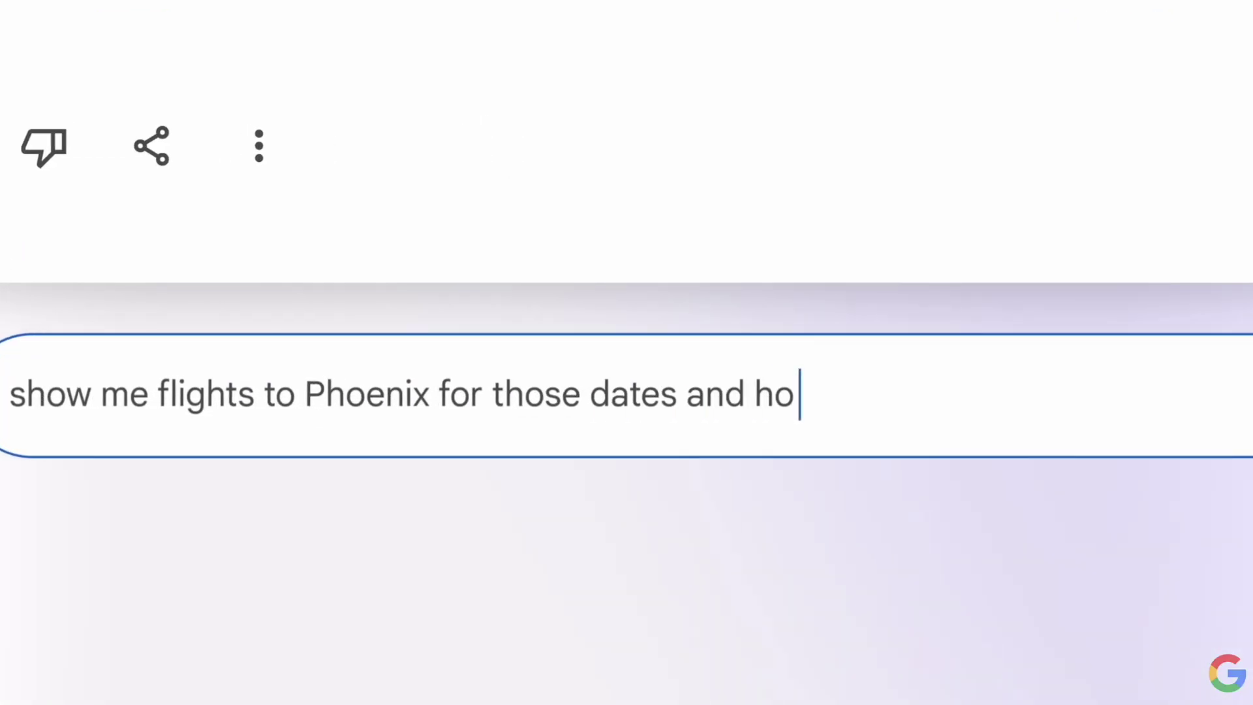
type("tels that are near the entrance to the Grand Cany")
type("on National Park")
key("Return")
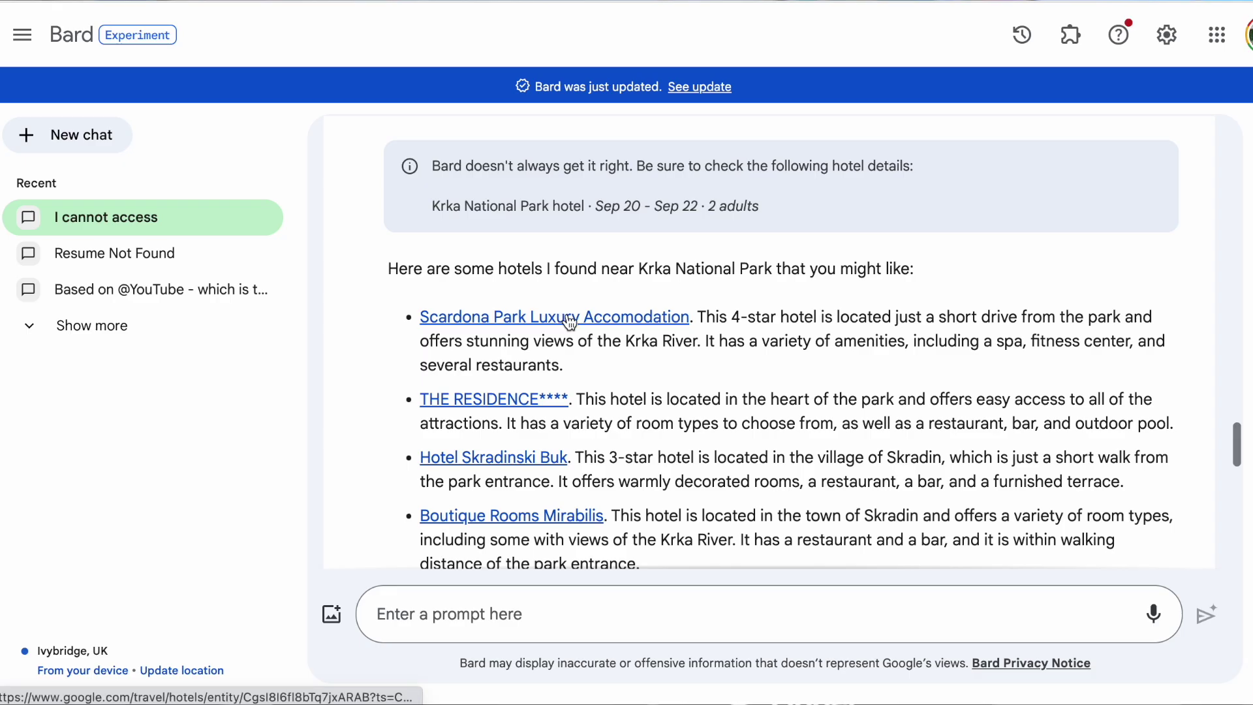
scroll(567, 323, "down", 8)
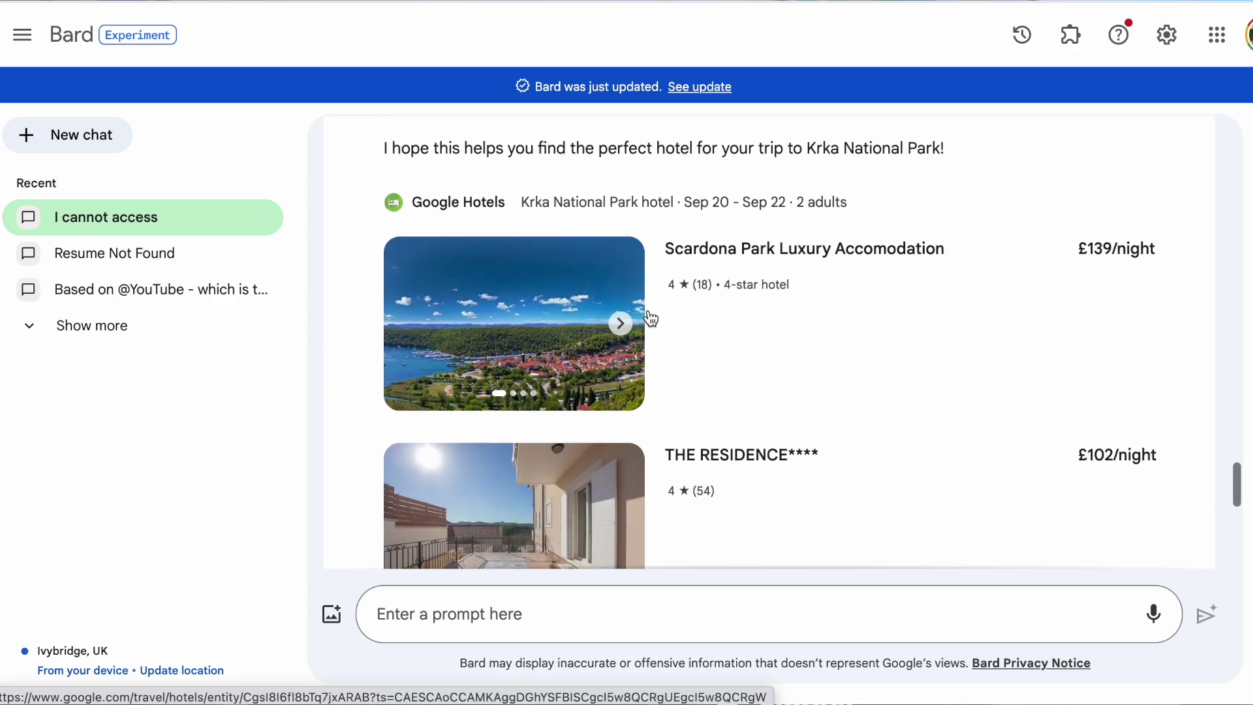
scroll(650, 318, "down", 5)
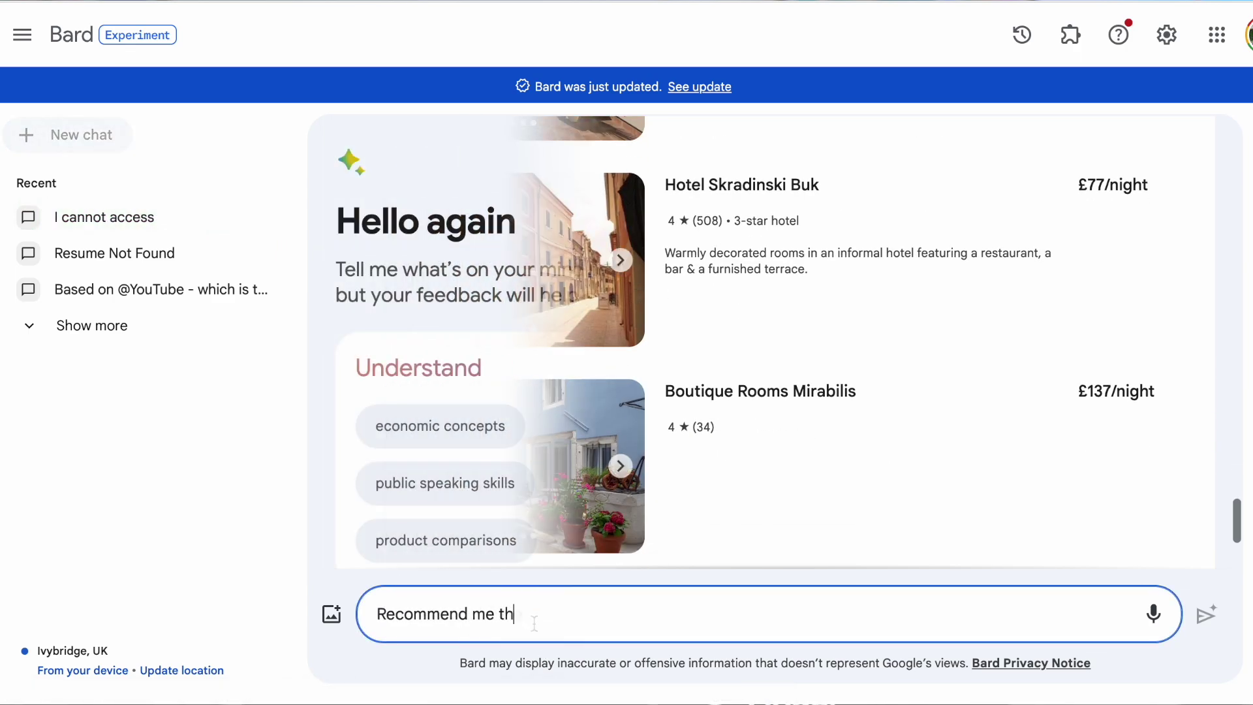
type("e best videos on @YouTube for note taking ap")
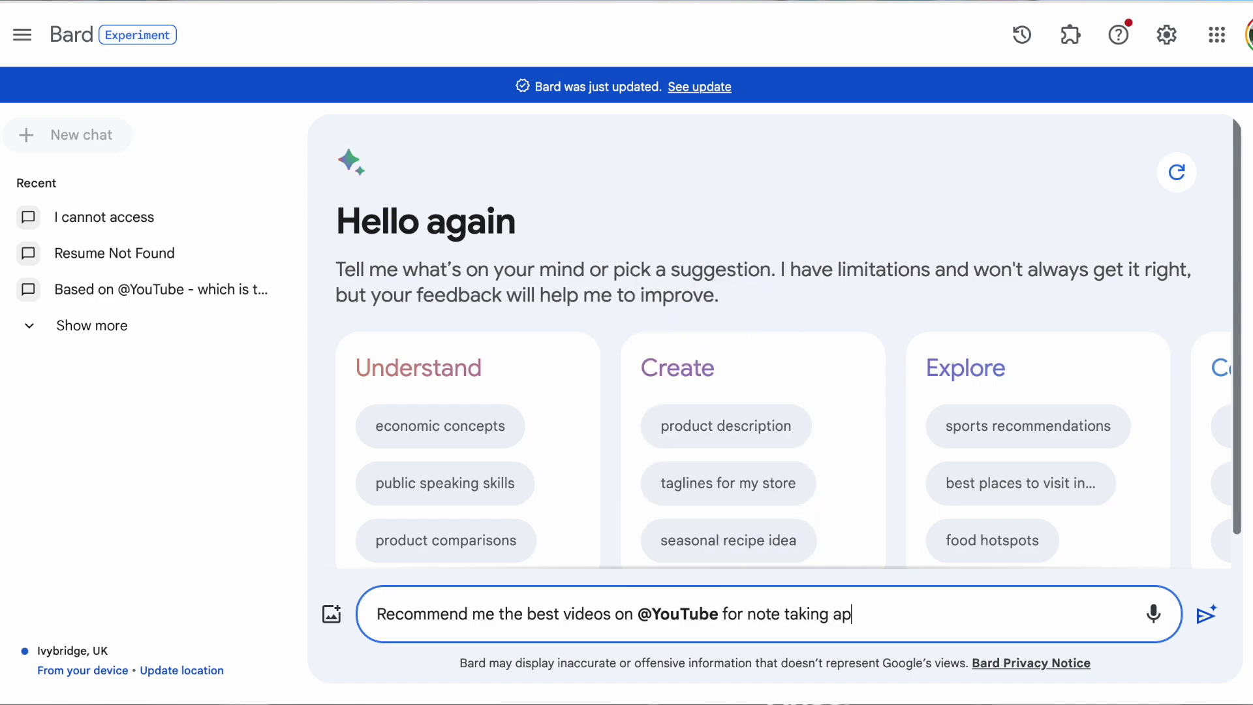
type("s")
key("Return")
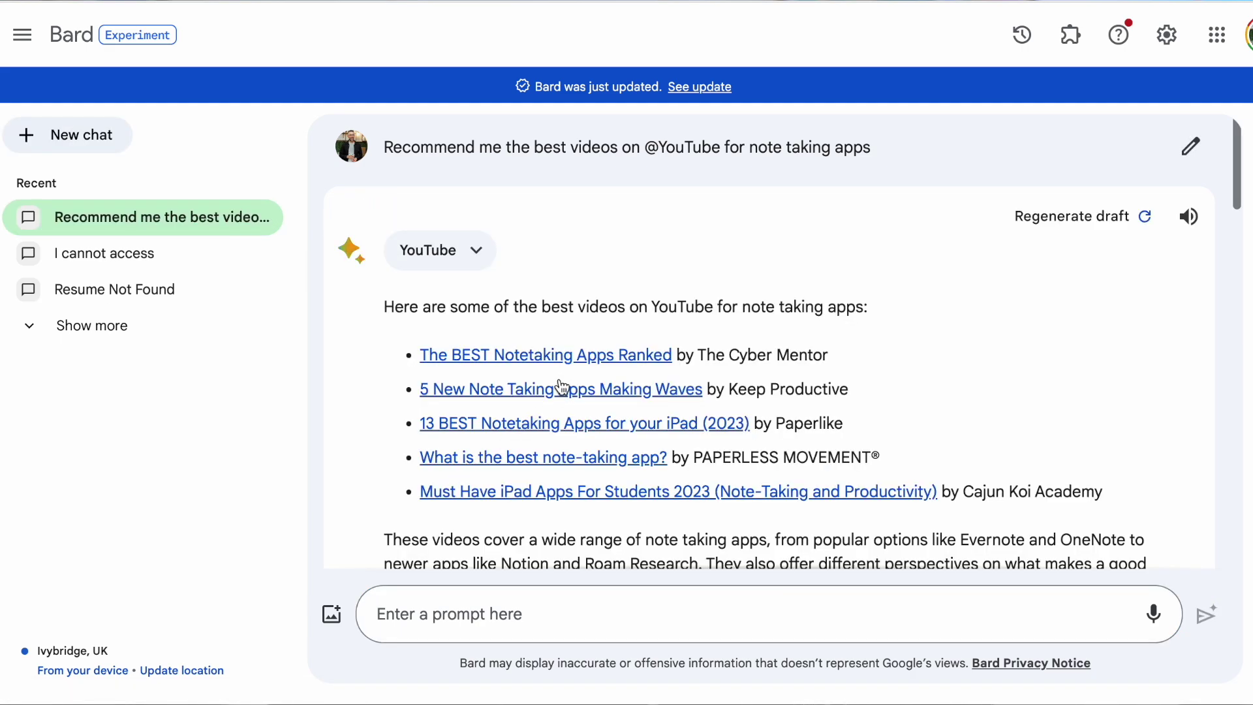
scroll(567, 394, "down", 12)
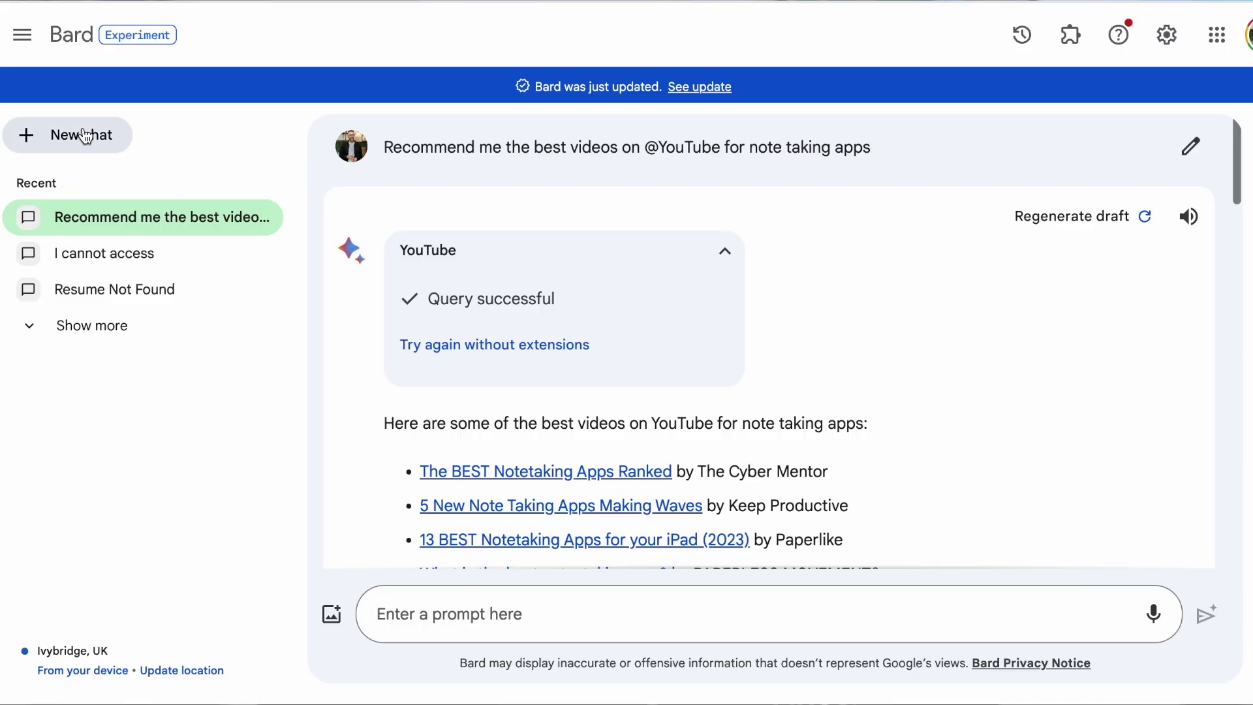
- Start a new chat and tag the Gmail extension in the prompt
left_click(85, 135)
left_click(517, 609)
type("@")
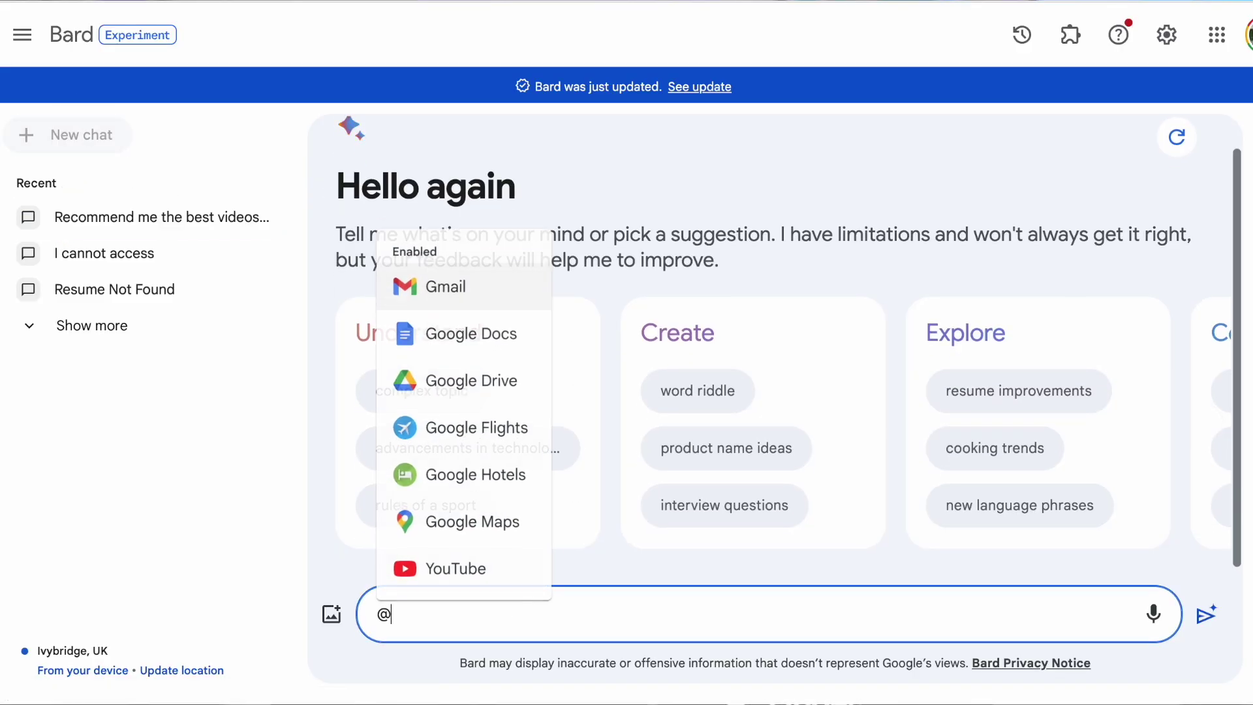
left_click(498, 531)
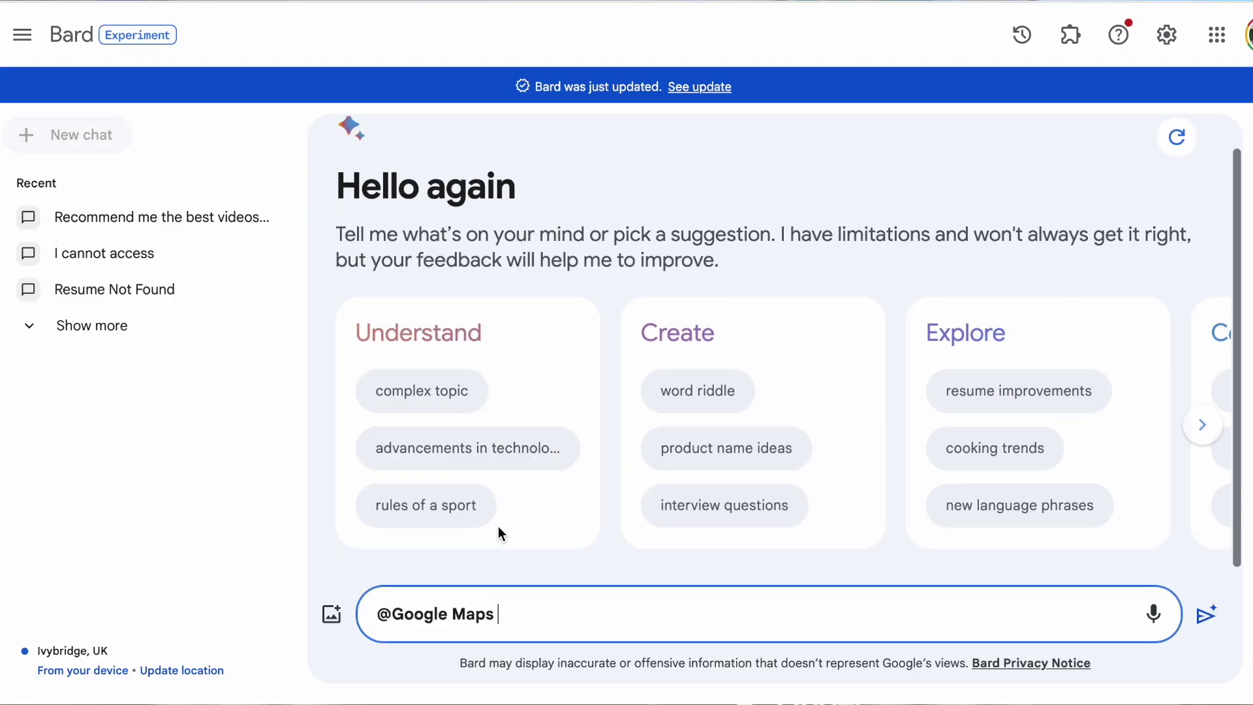
type("@")
key("Return")
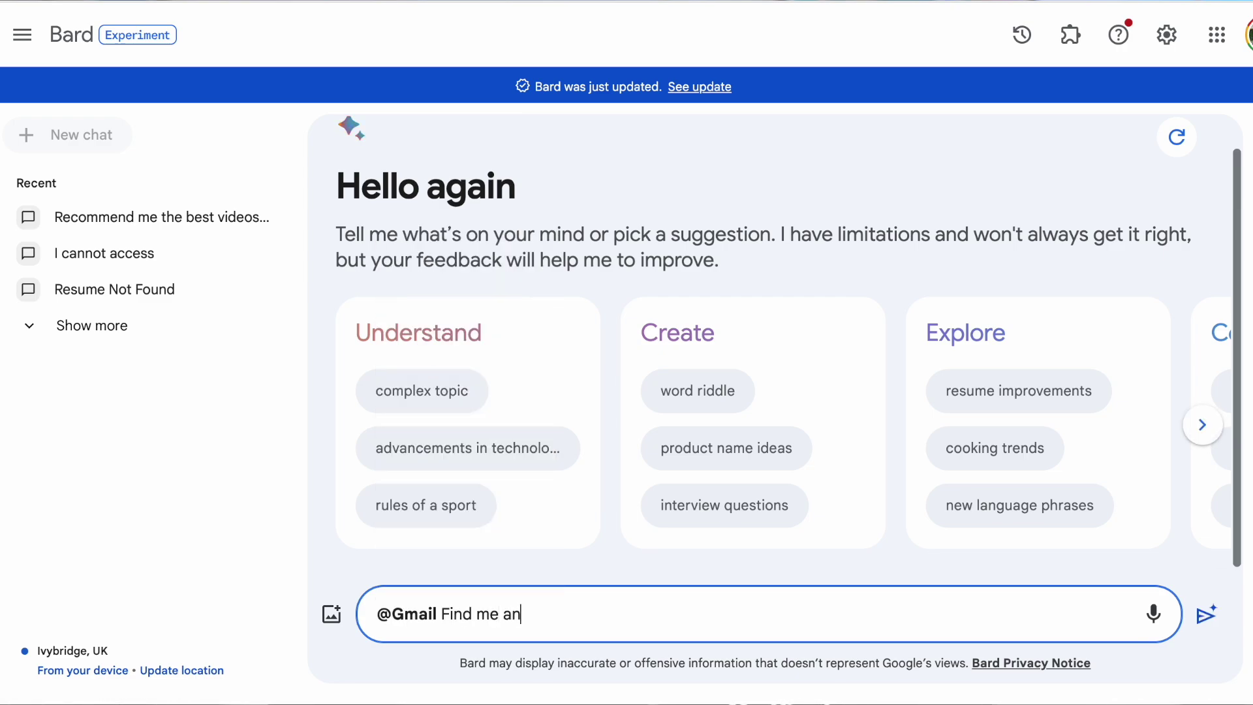
- Ask Gmail to find any emails mentioning a contact and review the listed emails
type("Find me any em")
type("ails mentioning bob")
key("Return")
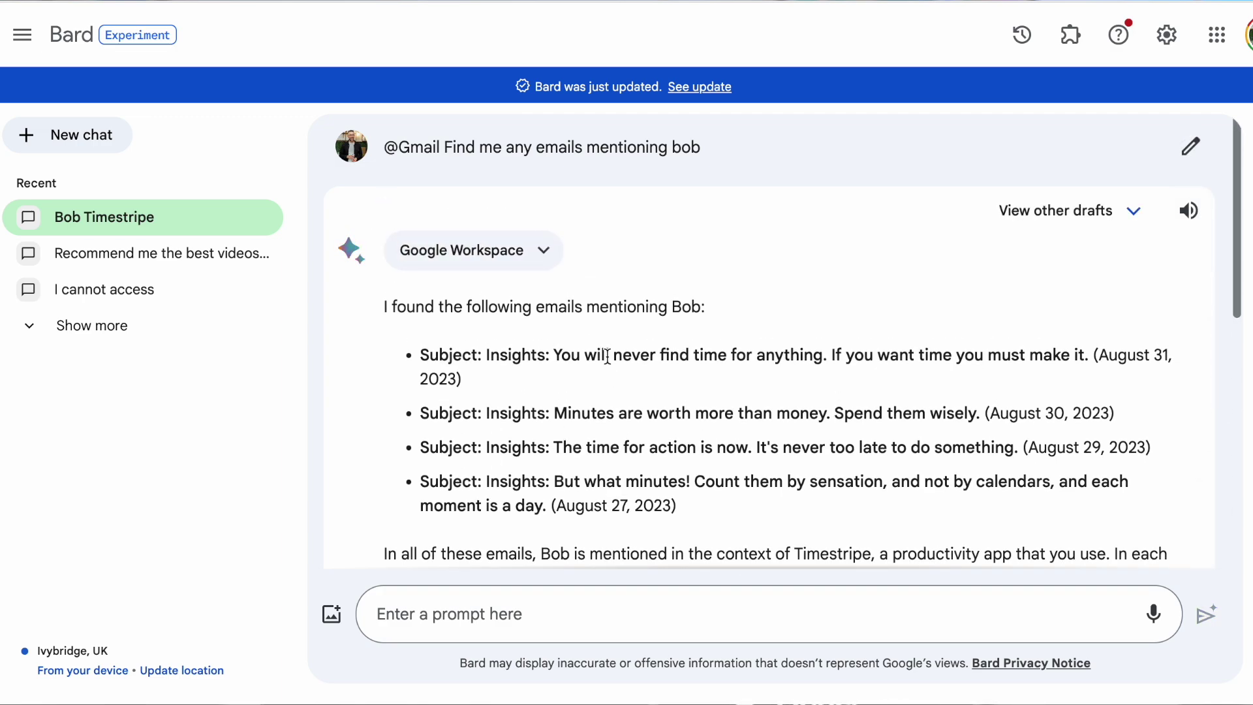
scroll(607, 408, "down", 6)
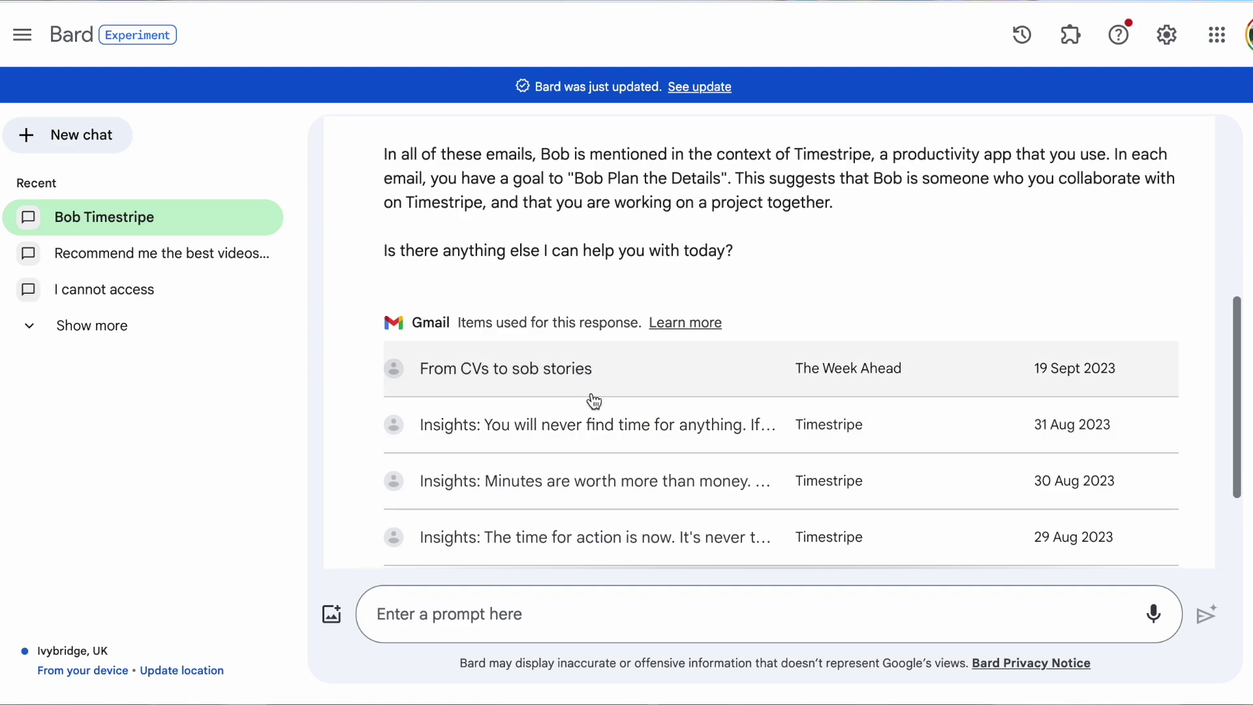
scroll(595, 476, "down", 2)
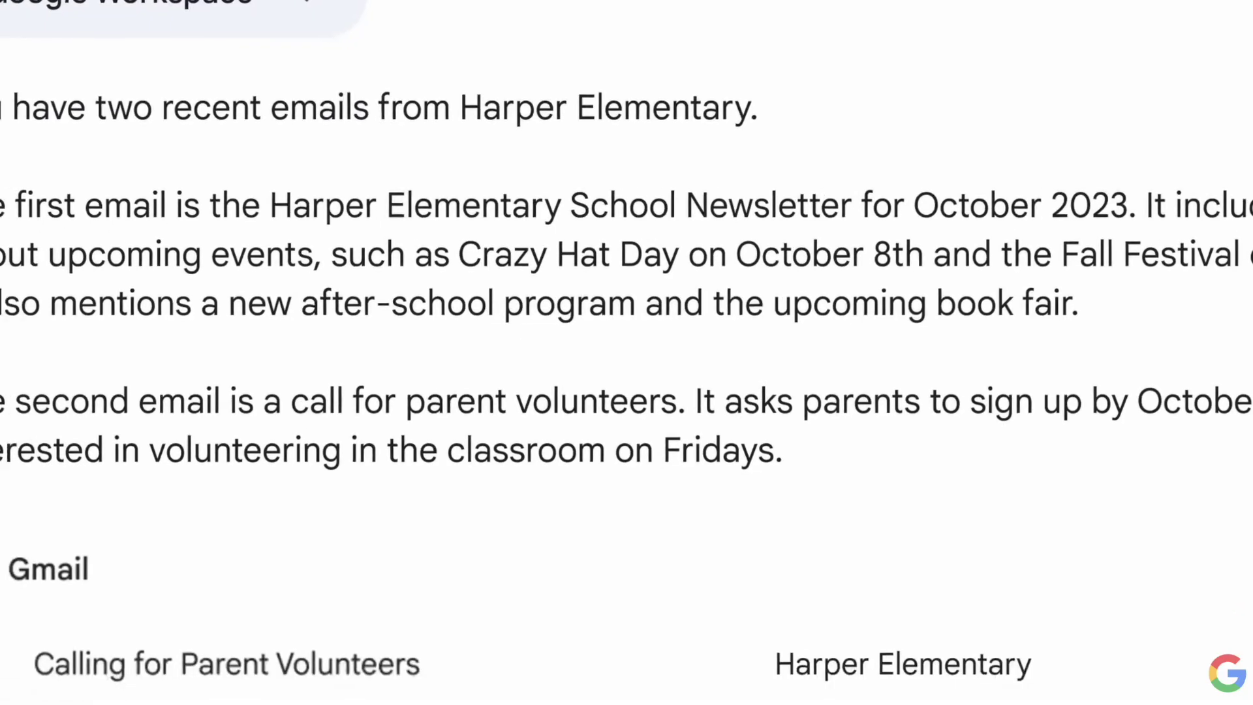
- Request a best man speech template along with videos for inspiration
type("give me inspiration for making a crazy hat")
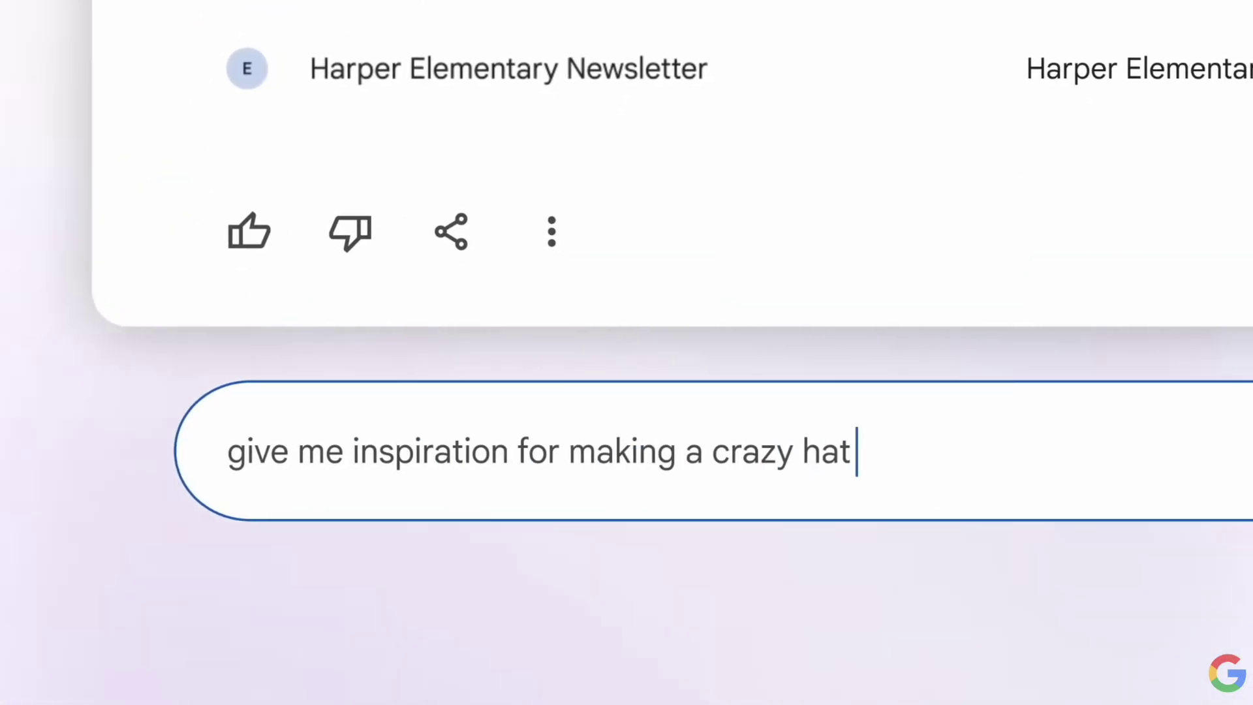
type(" at home for a 6th grader")
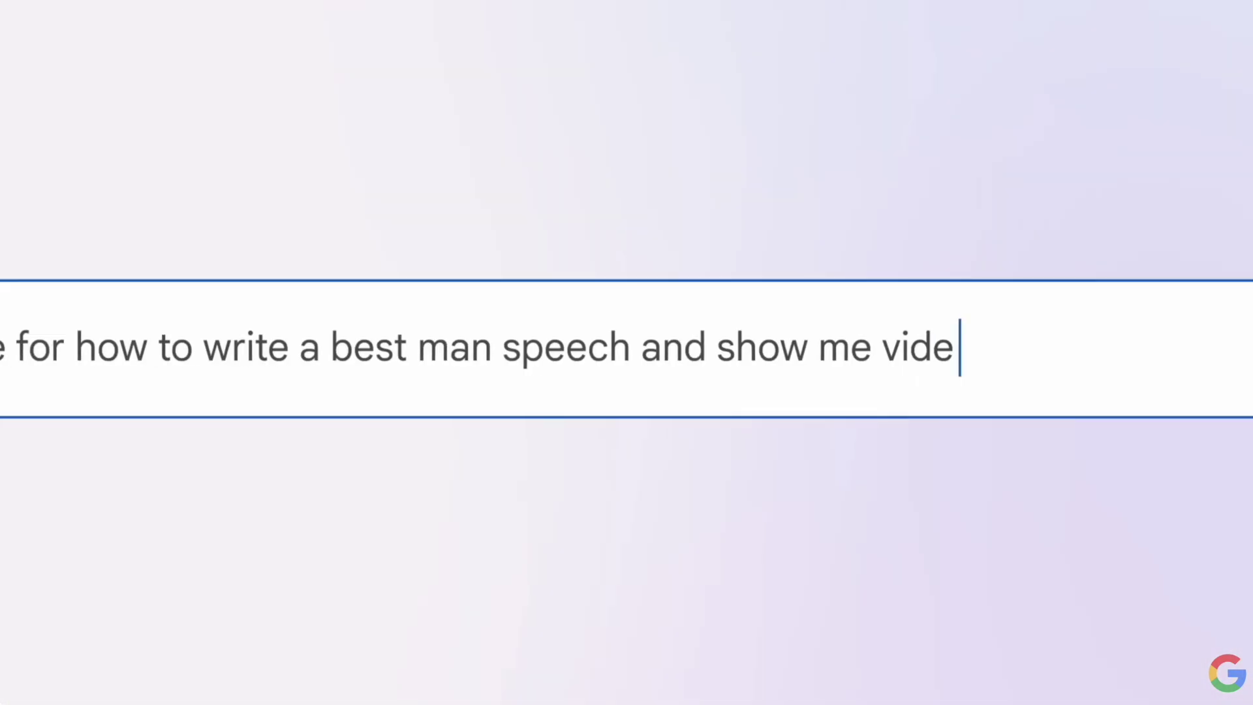
type("em for inspiration")
key("Return")
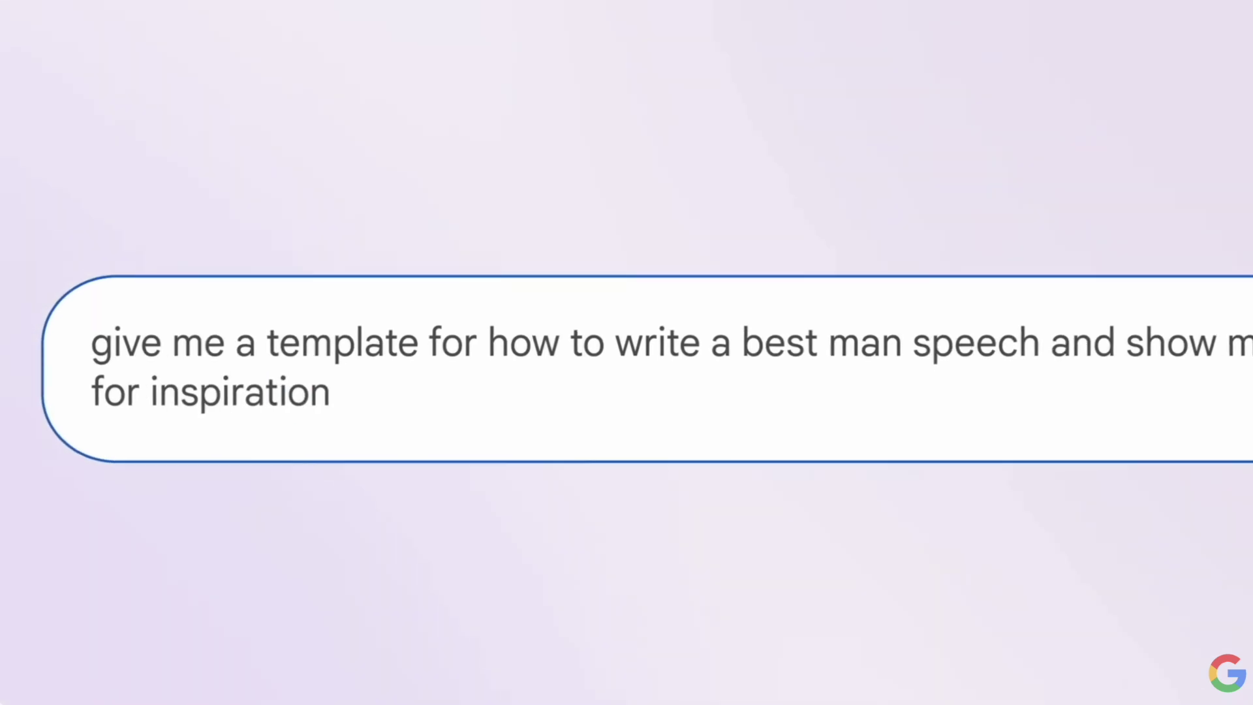